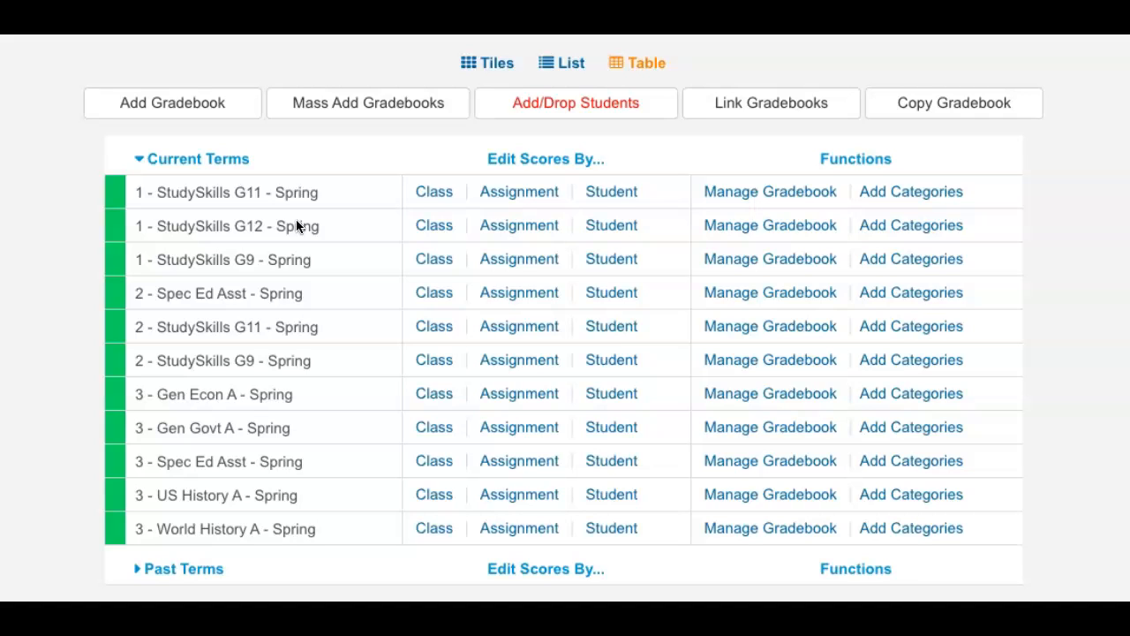
# Delete the 1 - StudySkills G11 - Spring gradebook and confirm the deletion.
pyautogui.click(428, 139)
pyautogui.click(754, 194)
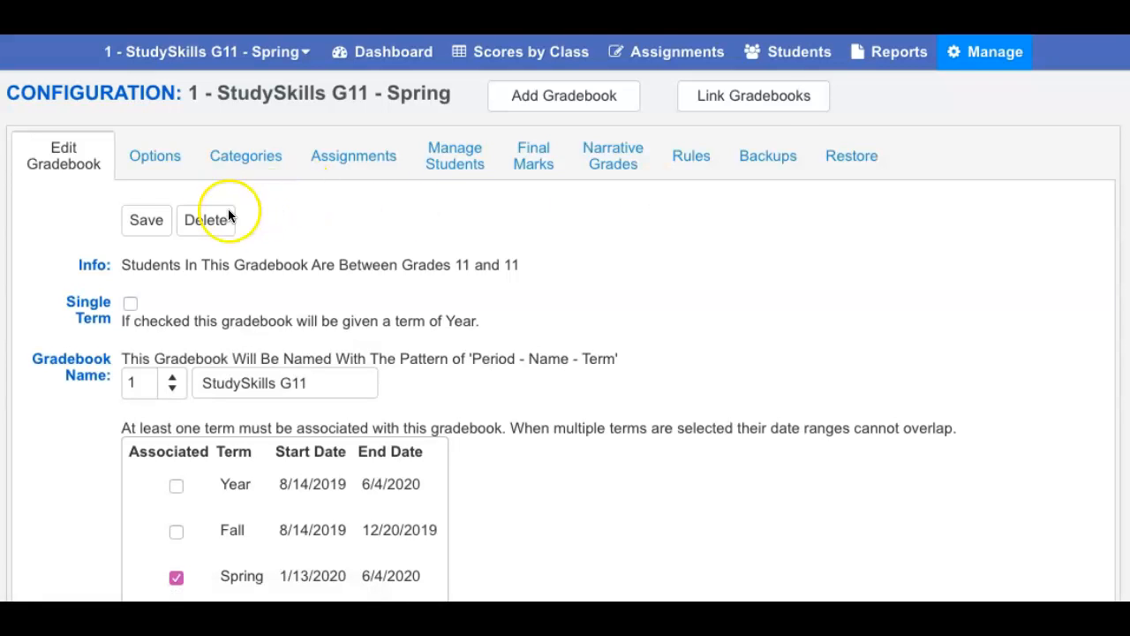
pyautogui.click(212, 220)
pyautogui.click(723, 102)
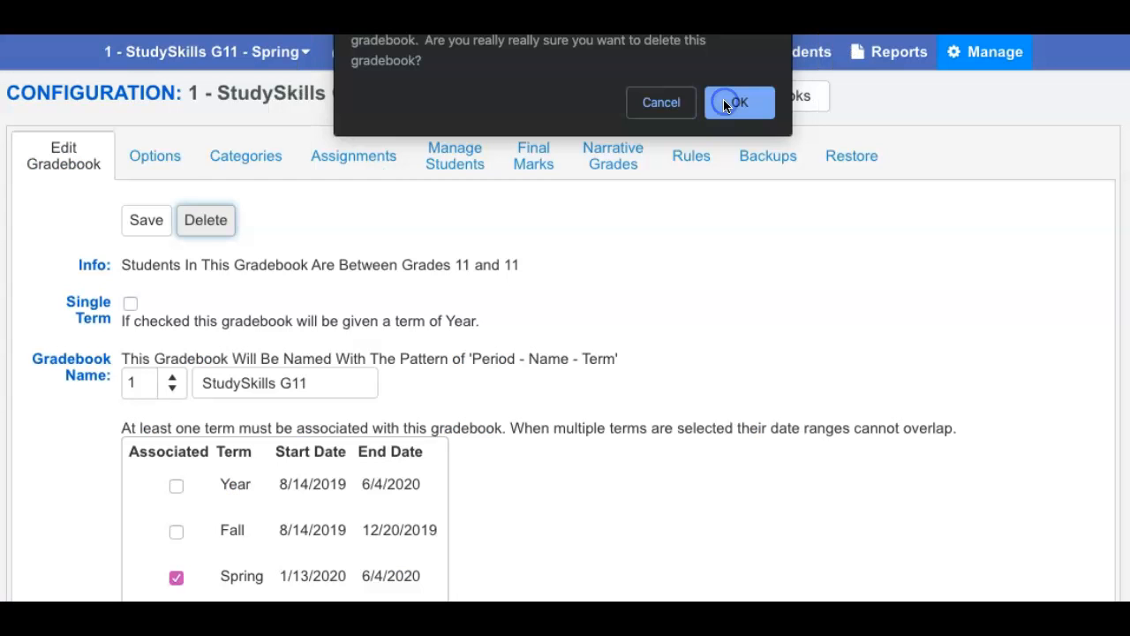
pyautogui.click(724, 101)
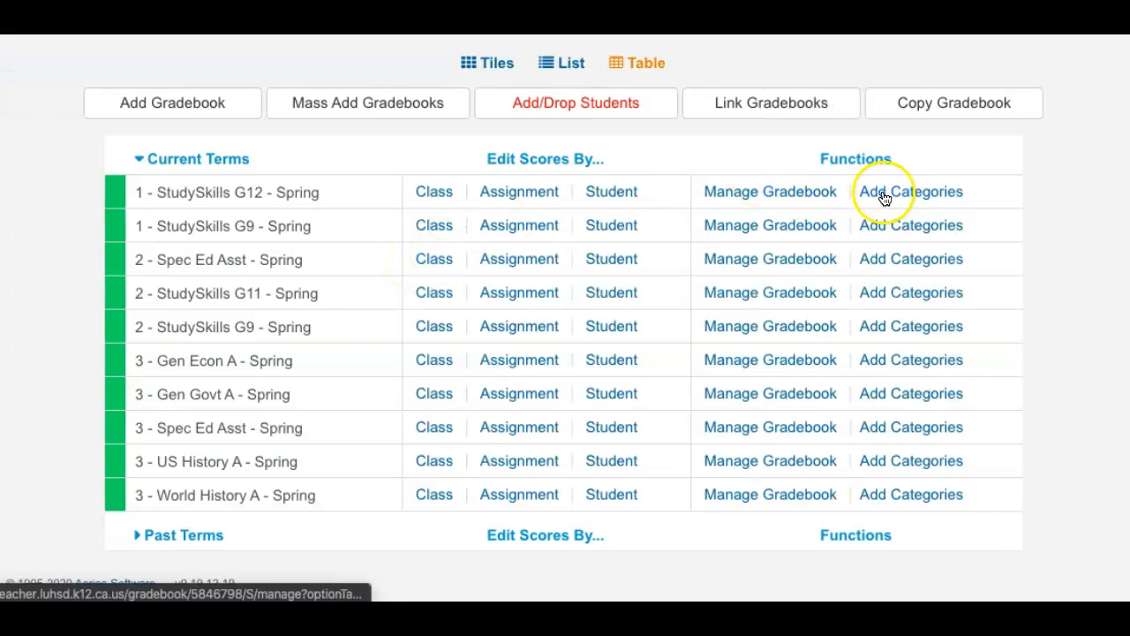
# Delete the 1 - StudySkills G12 - Spring gradebook and confirm the deletion.
pyautogui.click(802, 195)
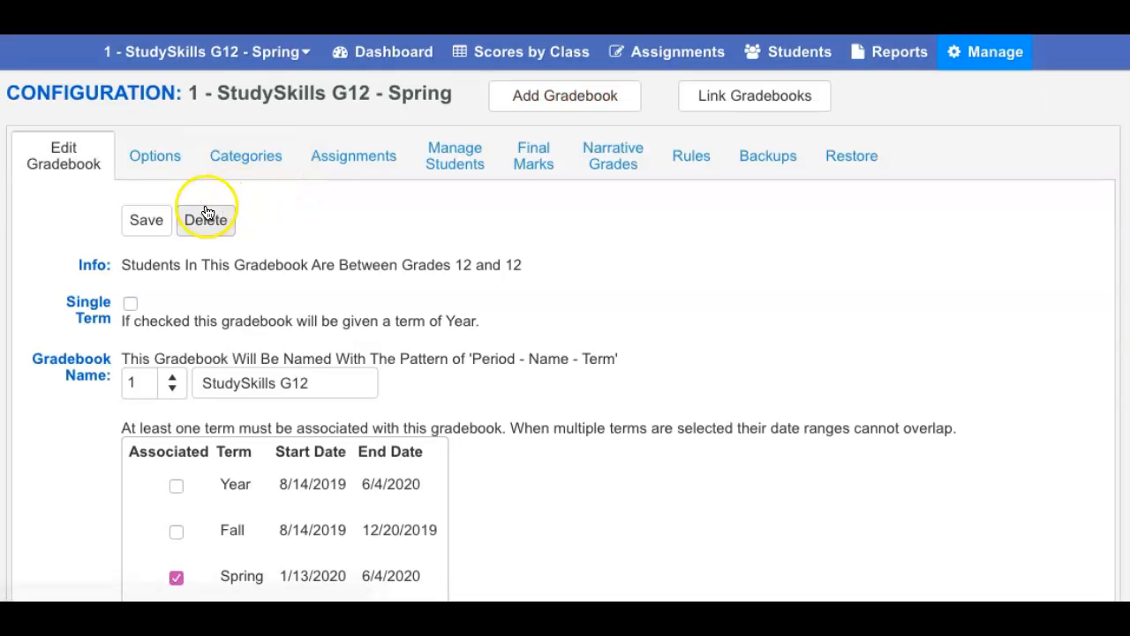
pyautogui.click(206, 220)
pyautogui.click(711, 106)
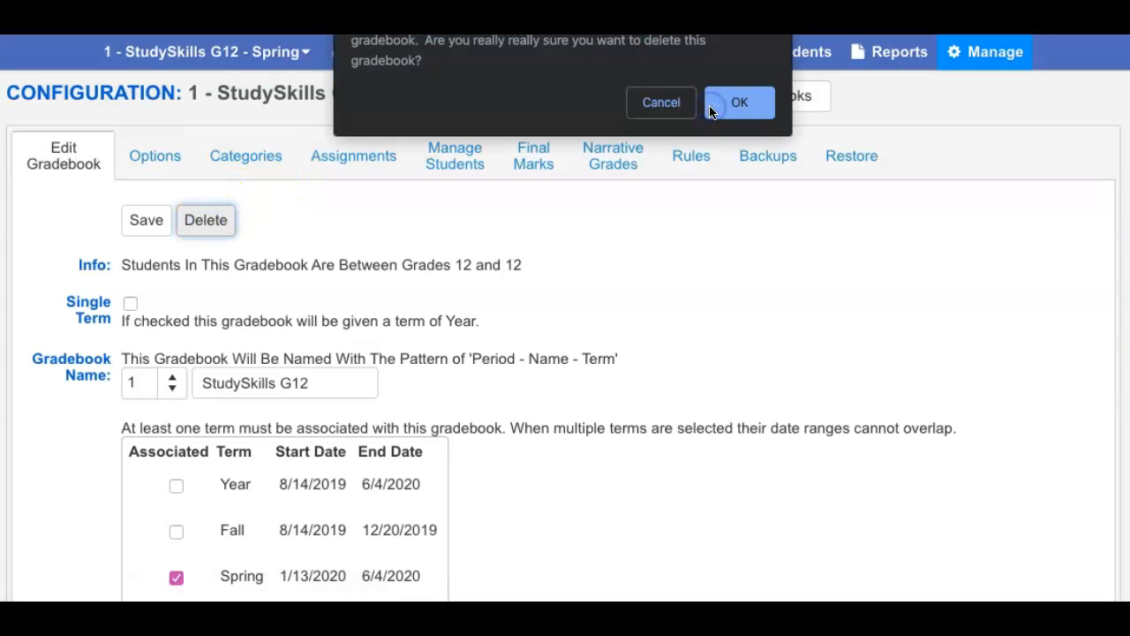
pyautogui.click(713, 105)
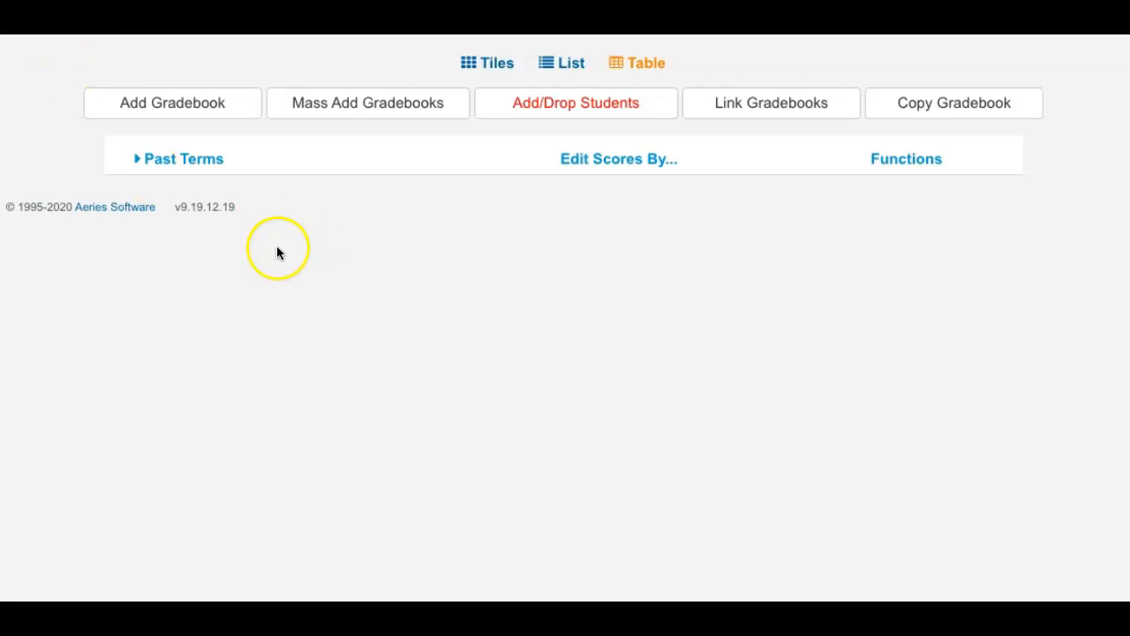
# Start a new gradebook for period 1 named Study Skills and associate it with the Spring term.
pyautogui.click(183, 102)
pyautogui.click(151, 310)
pyautogui.click(224, 312)
pyautogui.write('Stud')
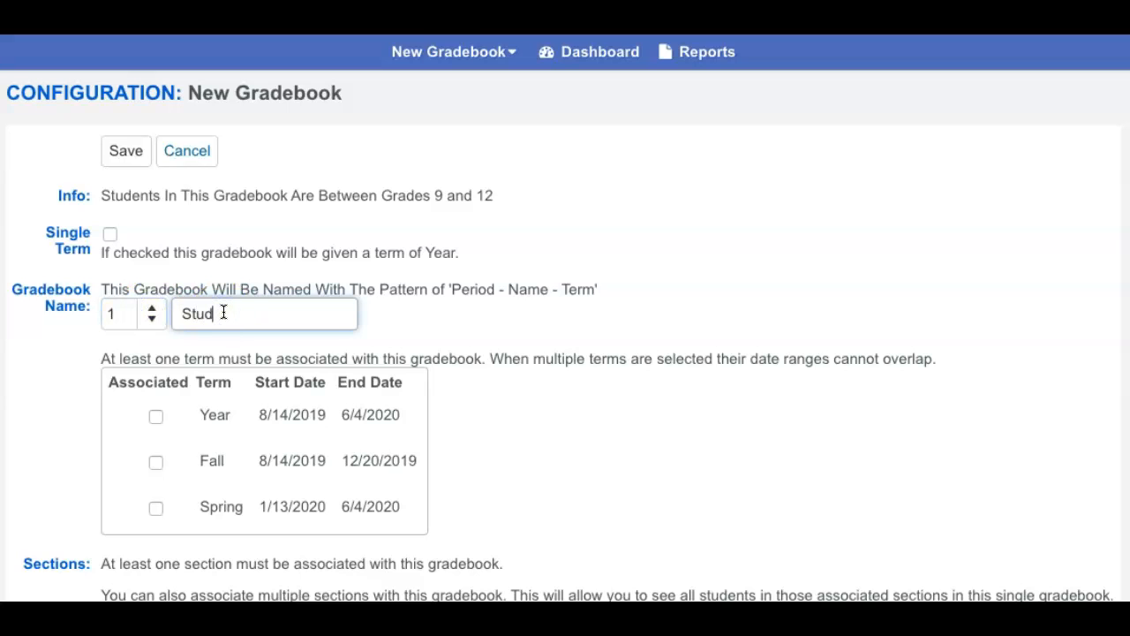
pyautogui.write('y Skills')
pyautogui.click(155, 508)
pyautogui.scroll(1, 629, 421)
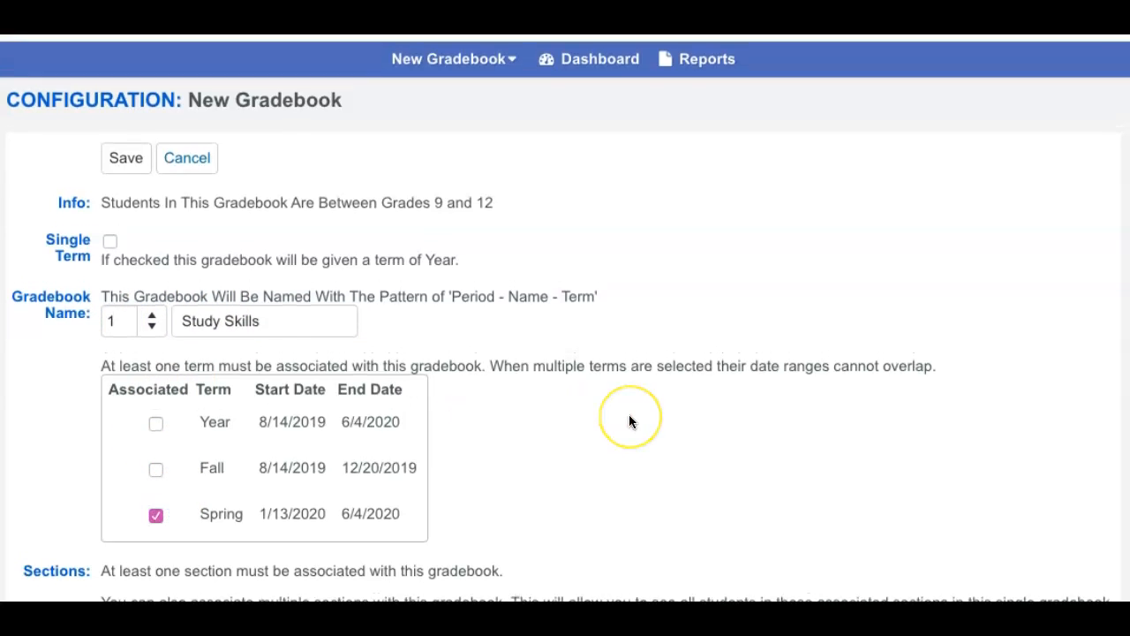
# Associate the period 1 StudySkills G10, G11, G12 and G9 sections with the new gradebook and save it.
pyautogui.scroll(-5, 630, 421)
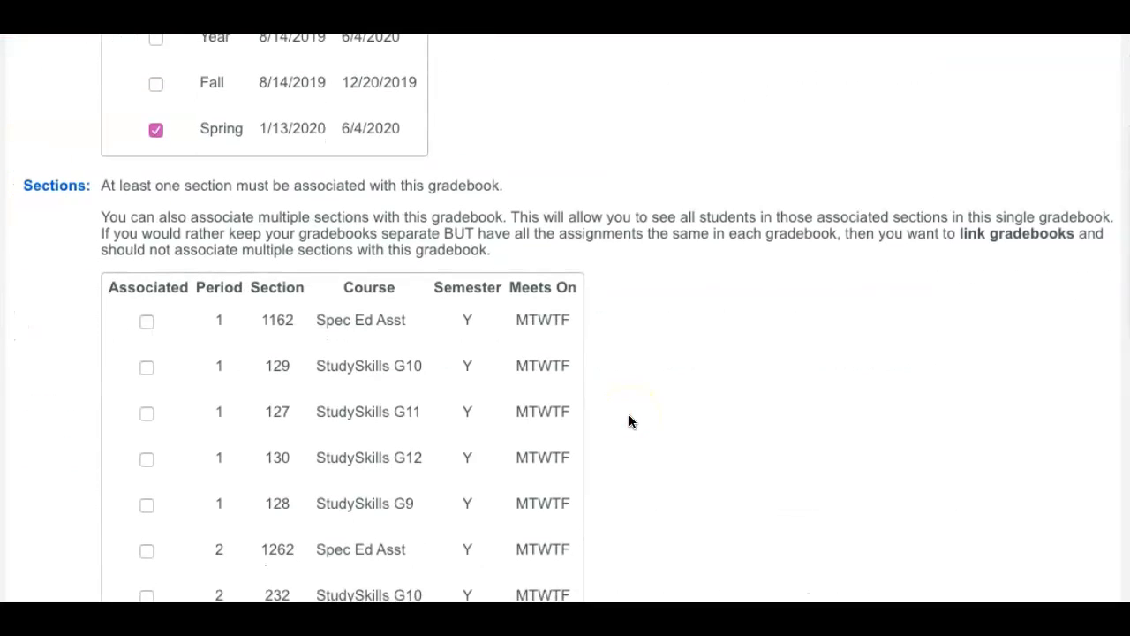
pyautogui.click(146, 366)
pyautogui.click(144, 461)
pyautogui.click(148, 505)
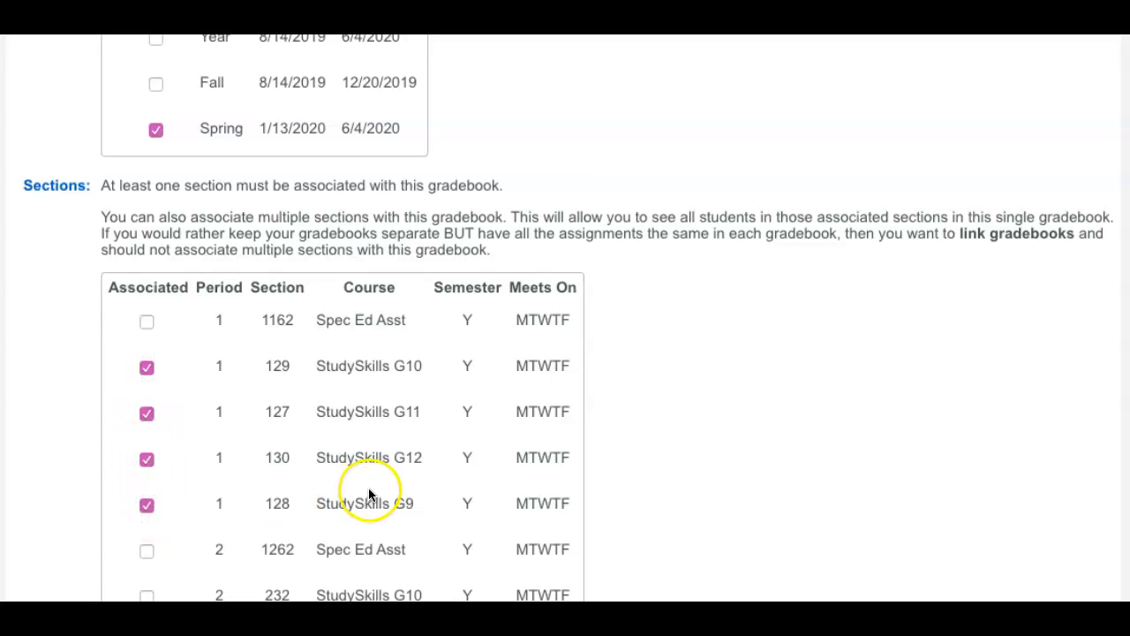
pyautogui.scroll(-9, 740, 484)
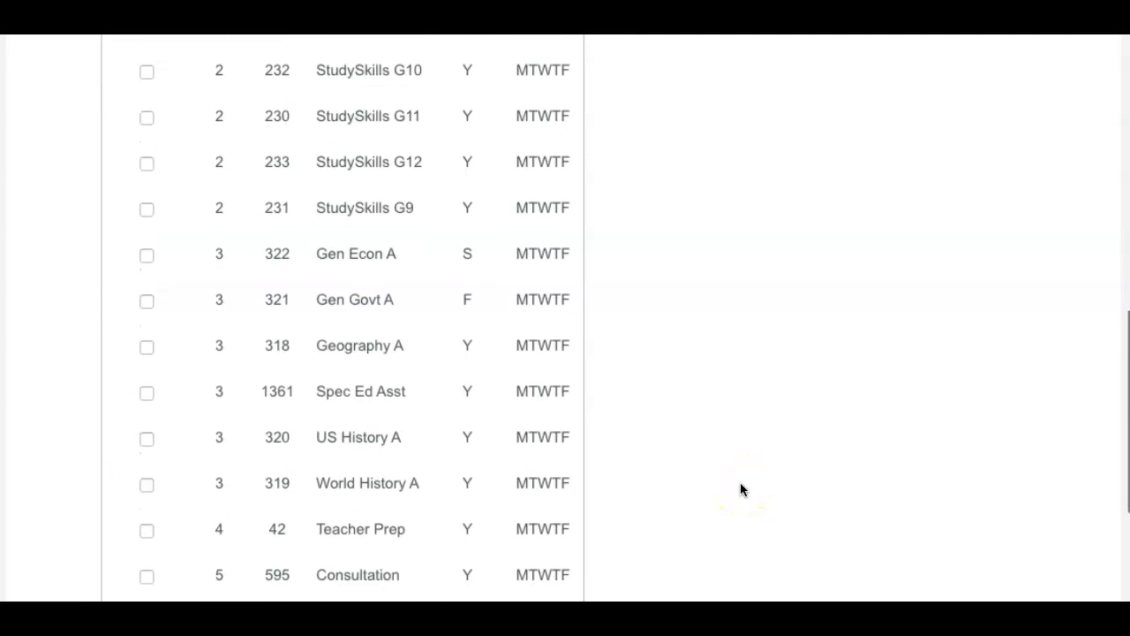
pyautogui.click(118, 556)
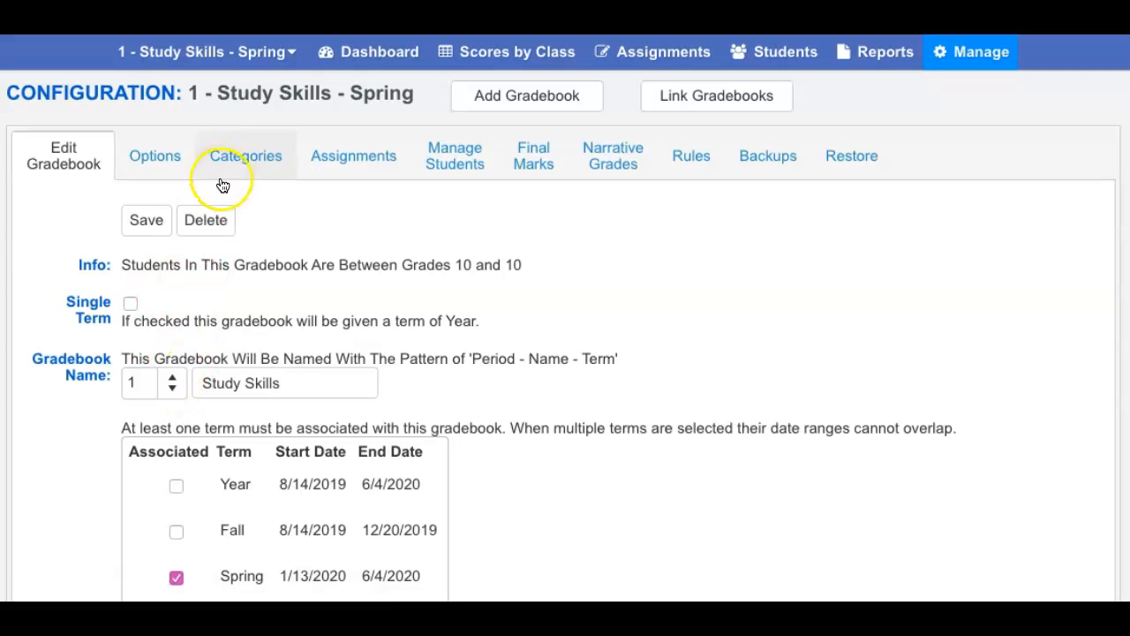
# Start another new gradebook for period 2 named Study Skills and associate it with the Spring term.
pyautogui.click(411, 51)
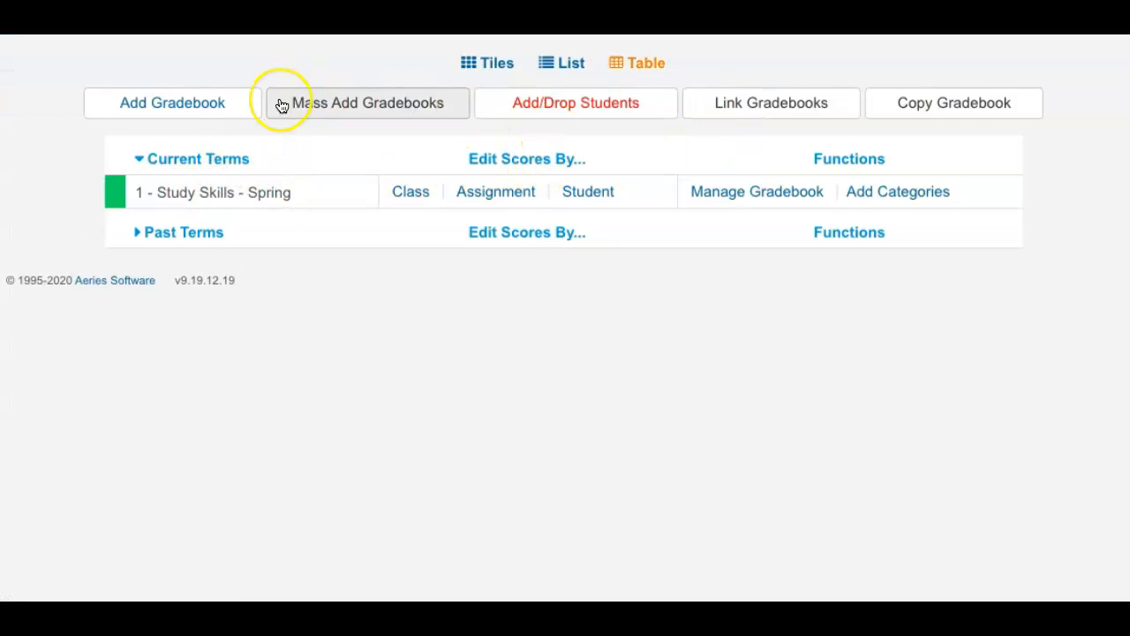
pyautogui.click(196, 98)
pyautogui.click(151, 308)
pyautogui.click(151, 308)
pyautogui.click(222, 321)
pyautogui.write('Study')
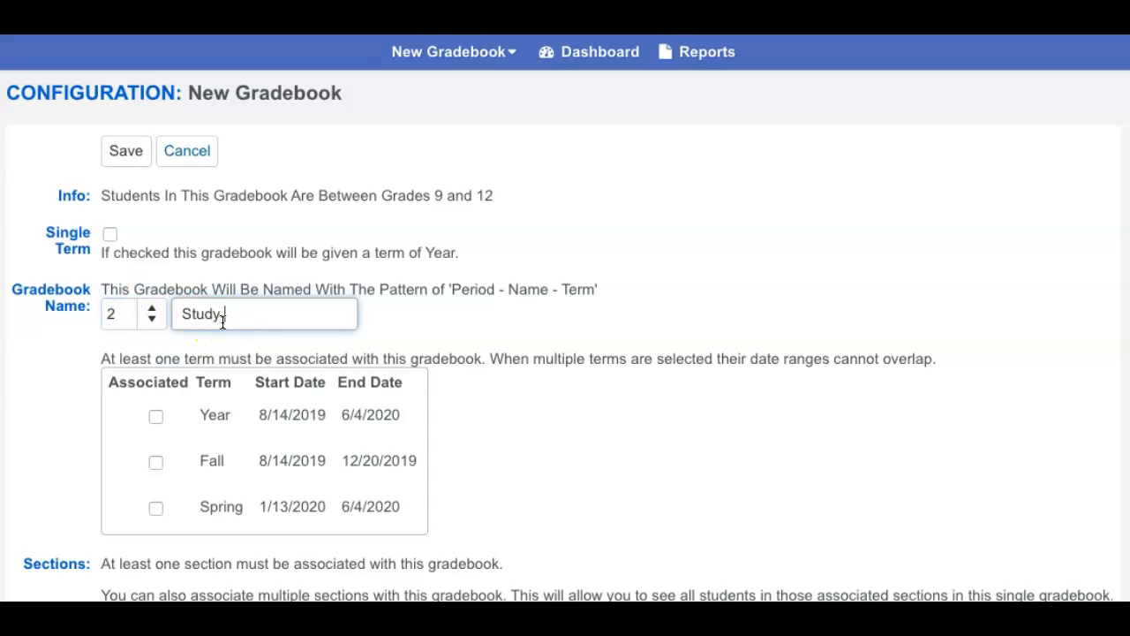
pyautogui.write(' Skills')
pyautogui.click(155, 509)
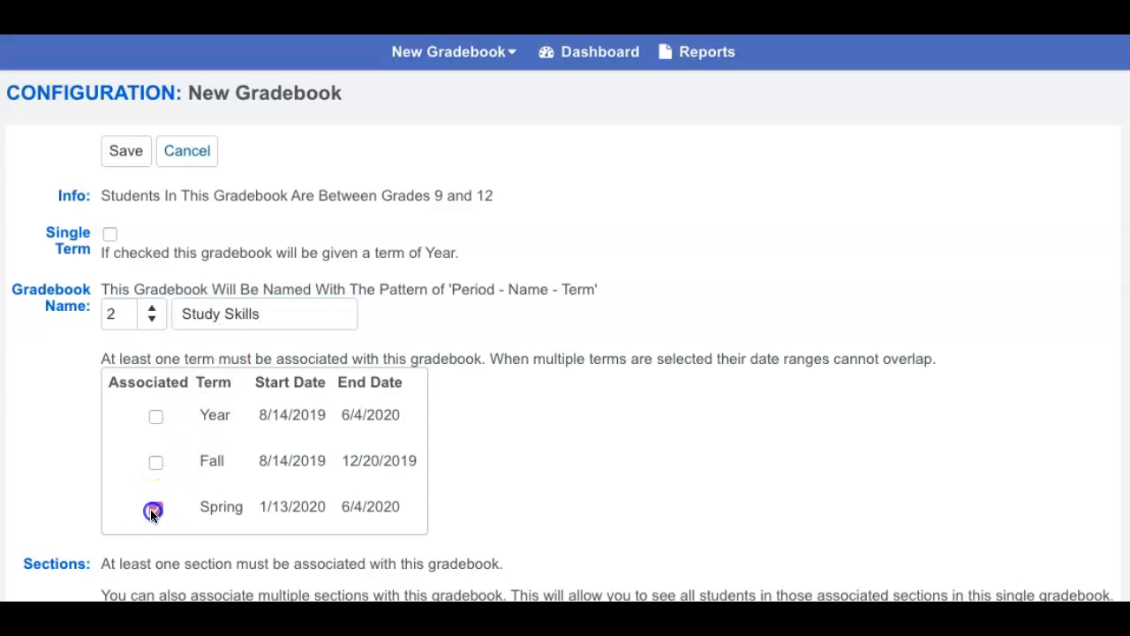
# Associate the period 2 StudySkills G10, G11, G12 and G9 sections, save the gradebook and return to the gradebook overview.
pyautogui.scroll(-7, 599, 490)
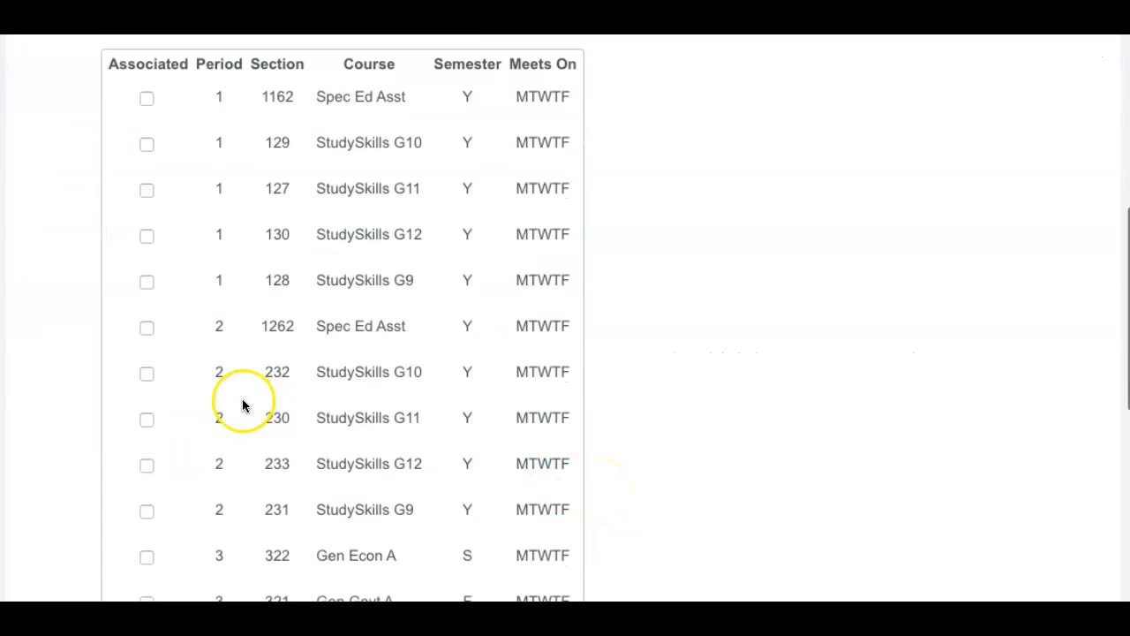
pyautogui.click(145, 373)
pyautogui.click(142, 418)
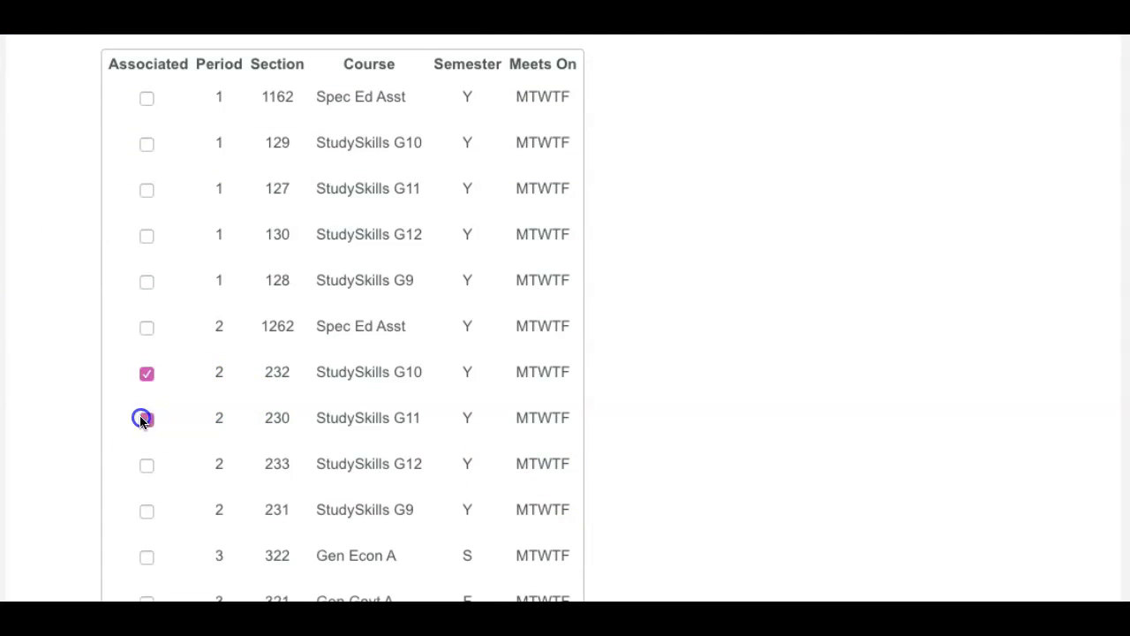
pyautogui.click(144, 514)
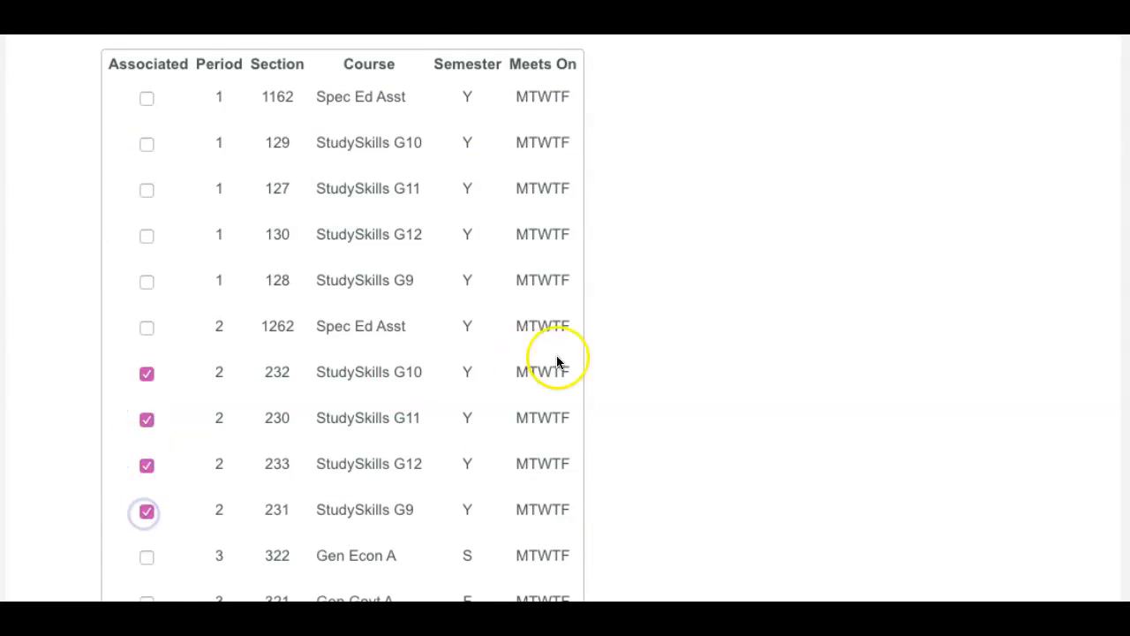
pyautogui.scroll(8, 566, 358)
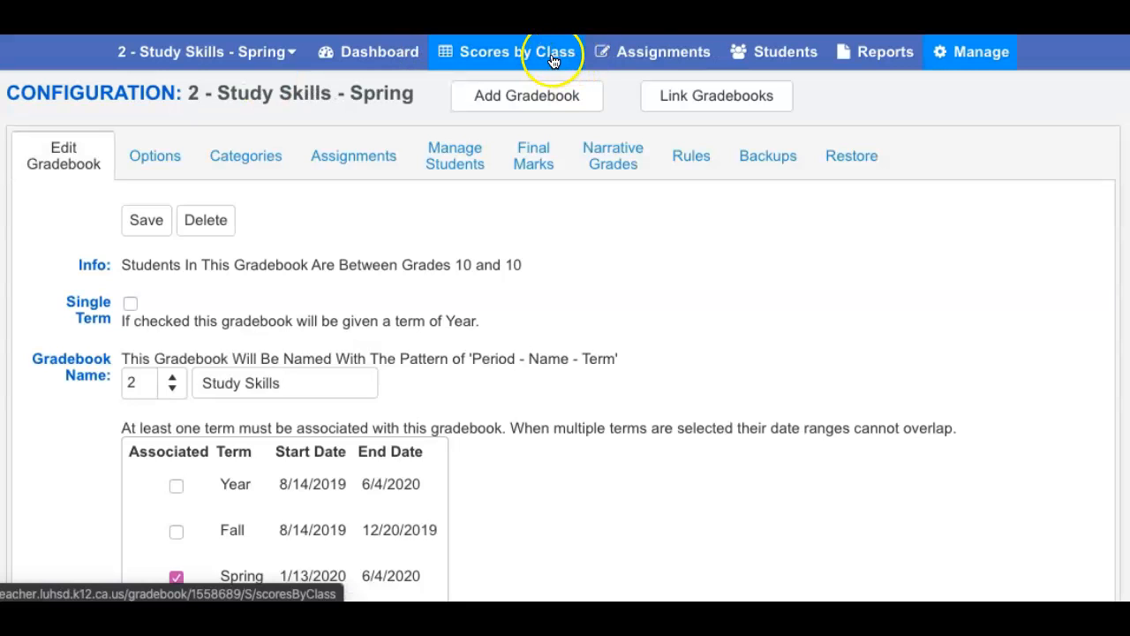
pyautogui.click(388, 57)
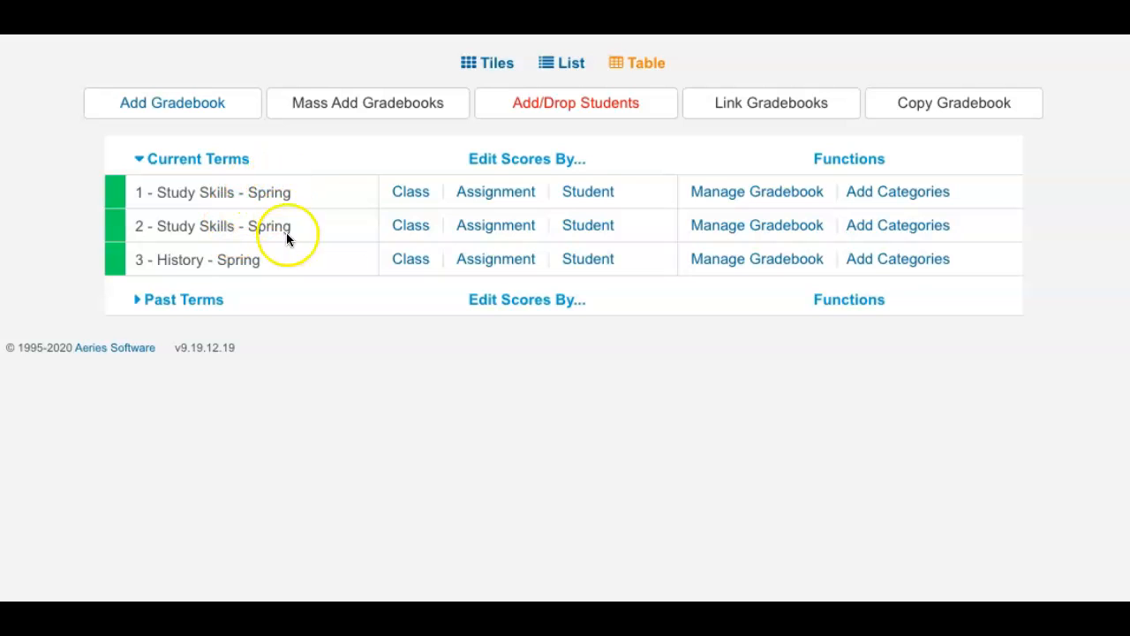
# Link the 1 - Study Skills - Spring and 2 - Study Skills - Spring gradebooks by assigning them to group 3.
pyautogui.click(750, 104)
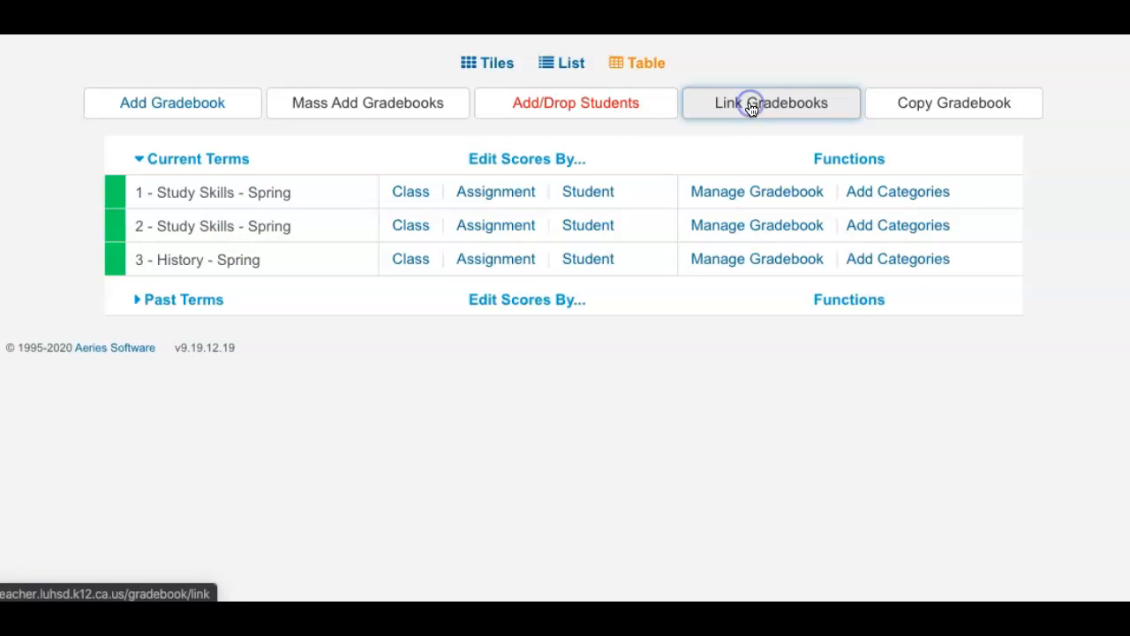
pyautogui.scroll(-2, 698, 351)
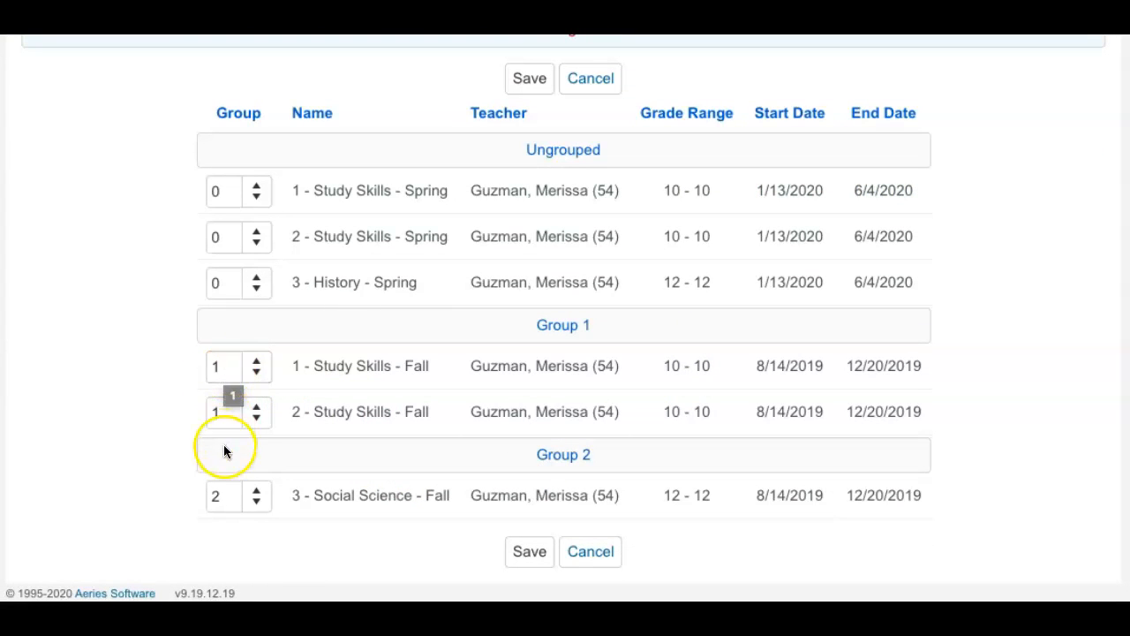
pyautogui.click(257, 188)
pyautogui.click(257, 188)
pyautogui.click(257, 188)
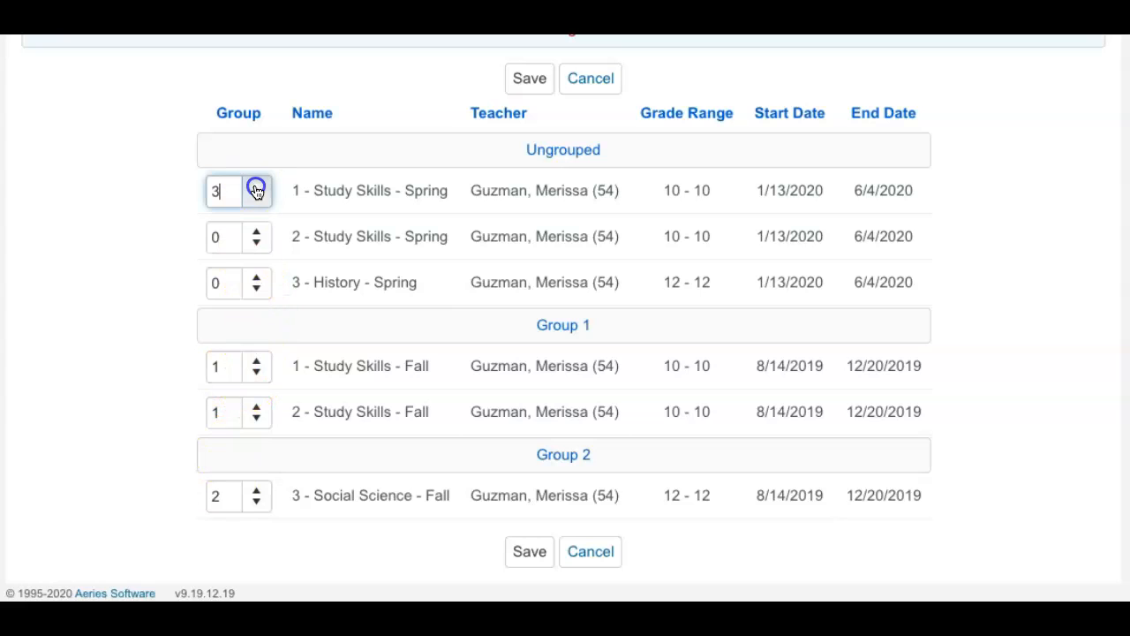
pyautogui.click(256, 238)
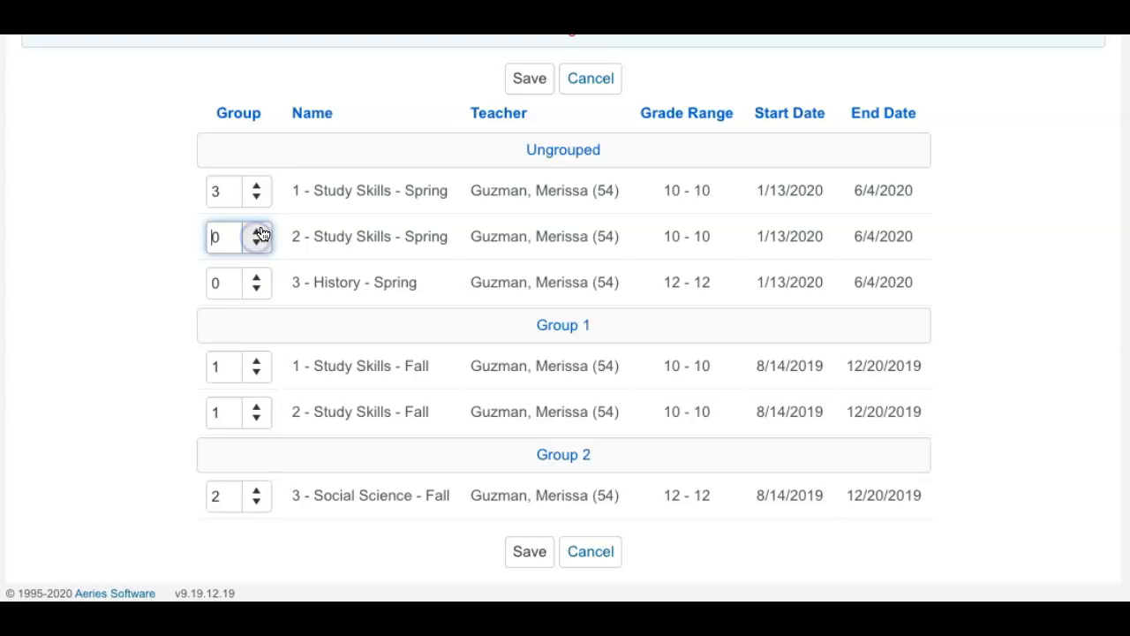
# Assign the 3 - History - Spring gradebook to group 4 and save the gradebook links.
pyautogui.click(259, 278)
pyautogui.click(260, 277)
pyautogui.click(260, 277)
pyautogui.click(260, 277)
pyautogui.click(528, 78)
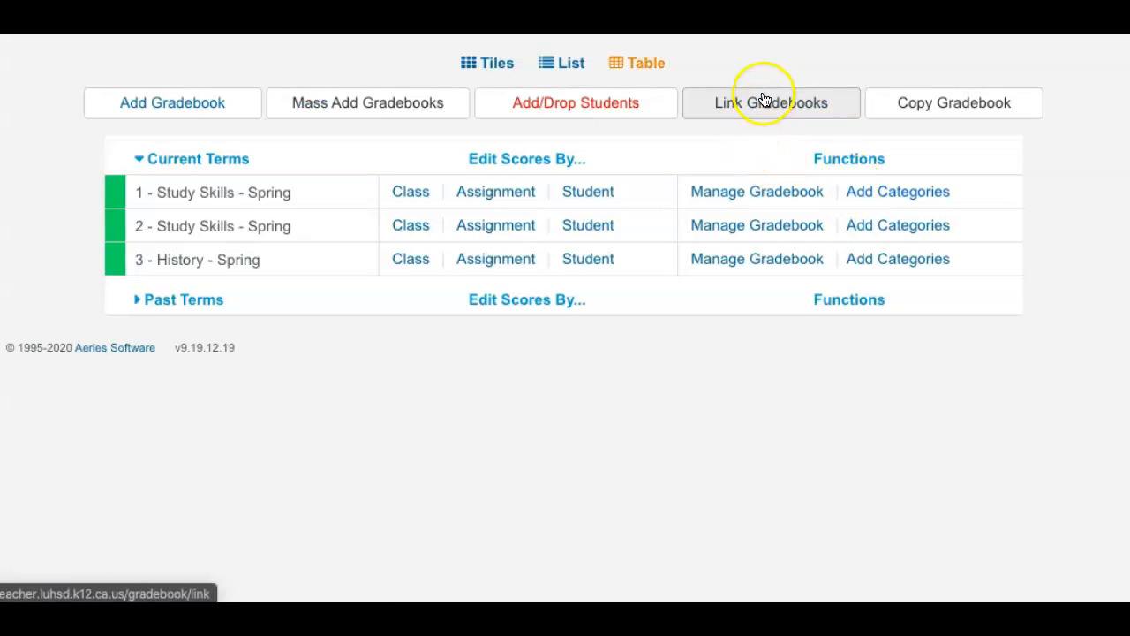
# Review the saved gradebook link groups and return to the gradebook overview.
pyautogui.click(763, 99)
pyautogui.scroll(-2, 398, 508)
pyautogui.scroll(2, 398, 510)
pyautogui.click(529, 252)
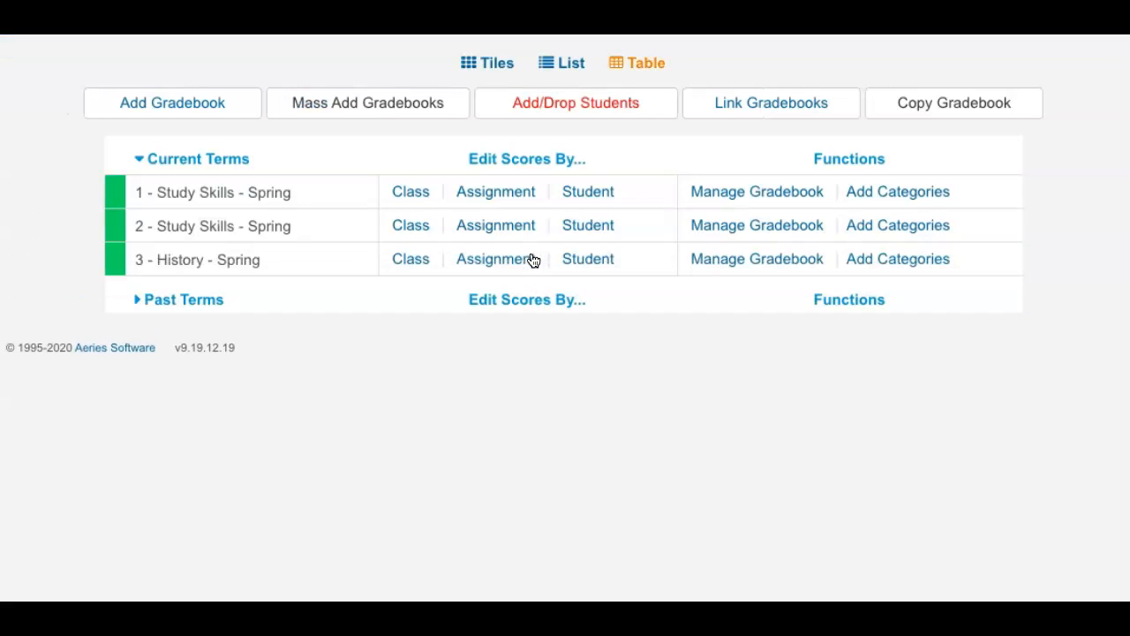
# Open the category settings of 1 - Study Skills - Spring and compare them with the categories of 2 - Study Skills - Spring.
pyautogui.click(884, 195)
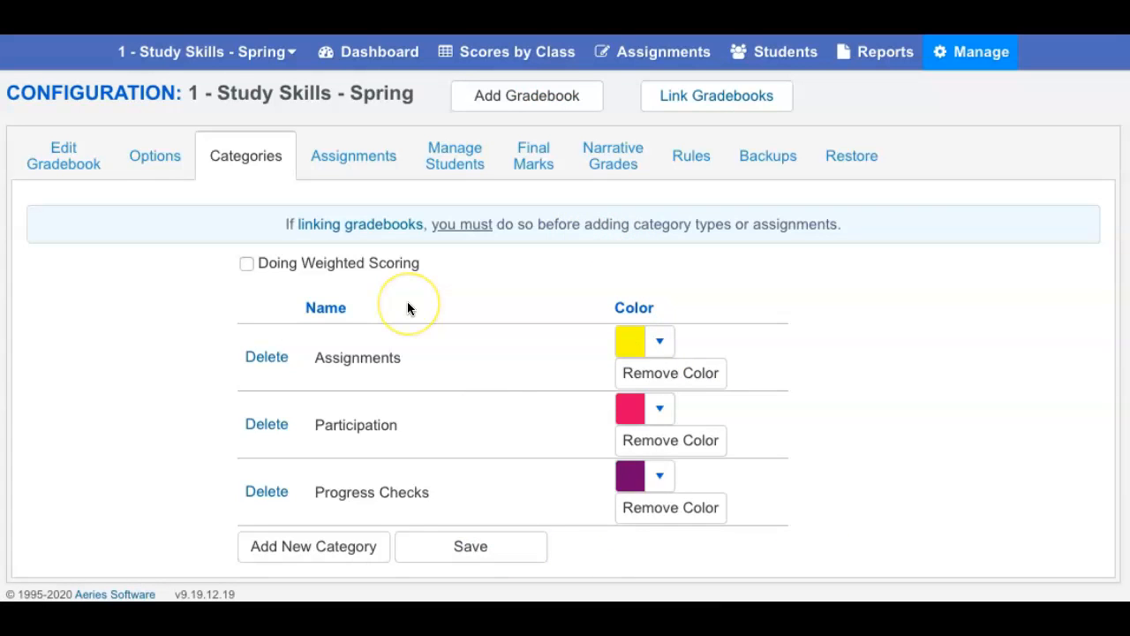
pyautogui.click(148, 53)
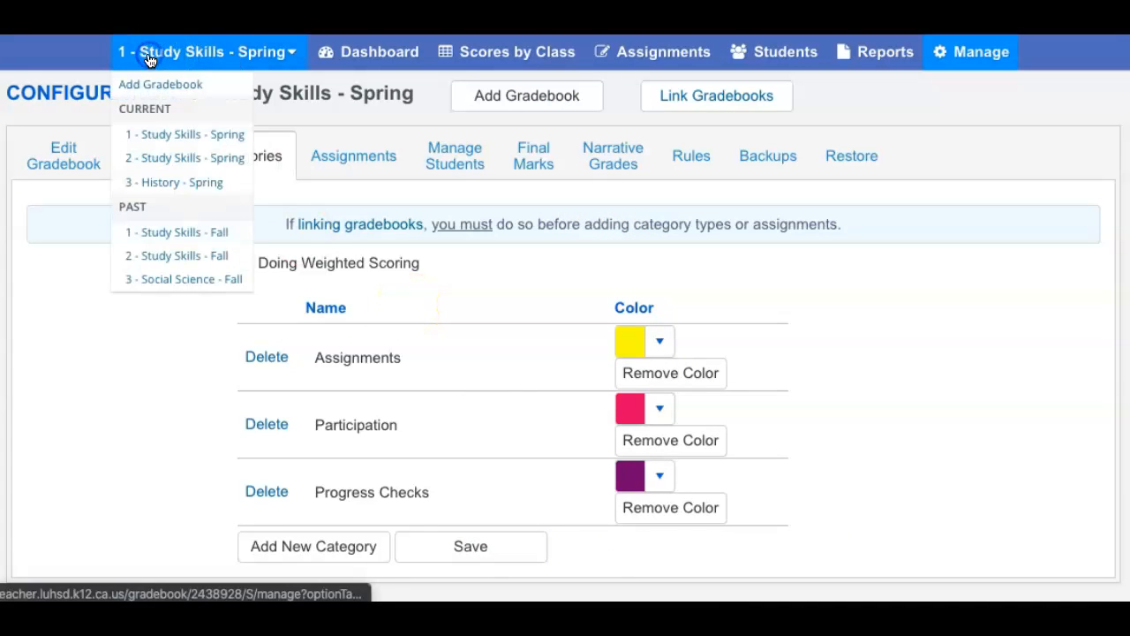
pyautogui.click(151, 159)
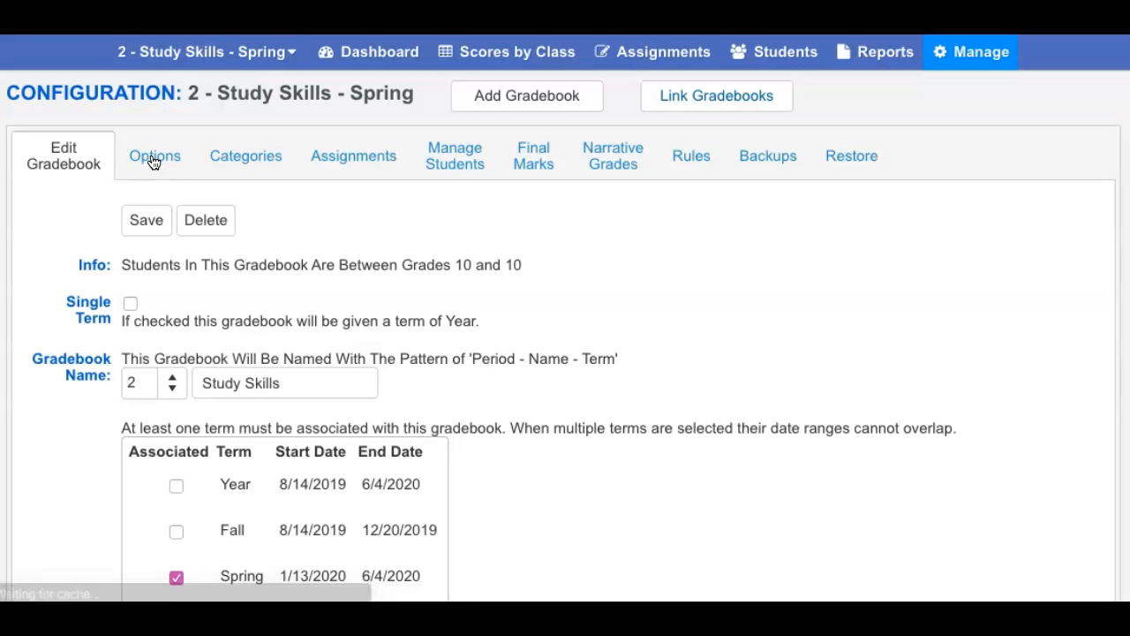
pyautogui.click(247, 157)
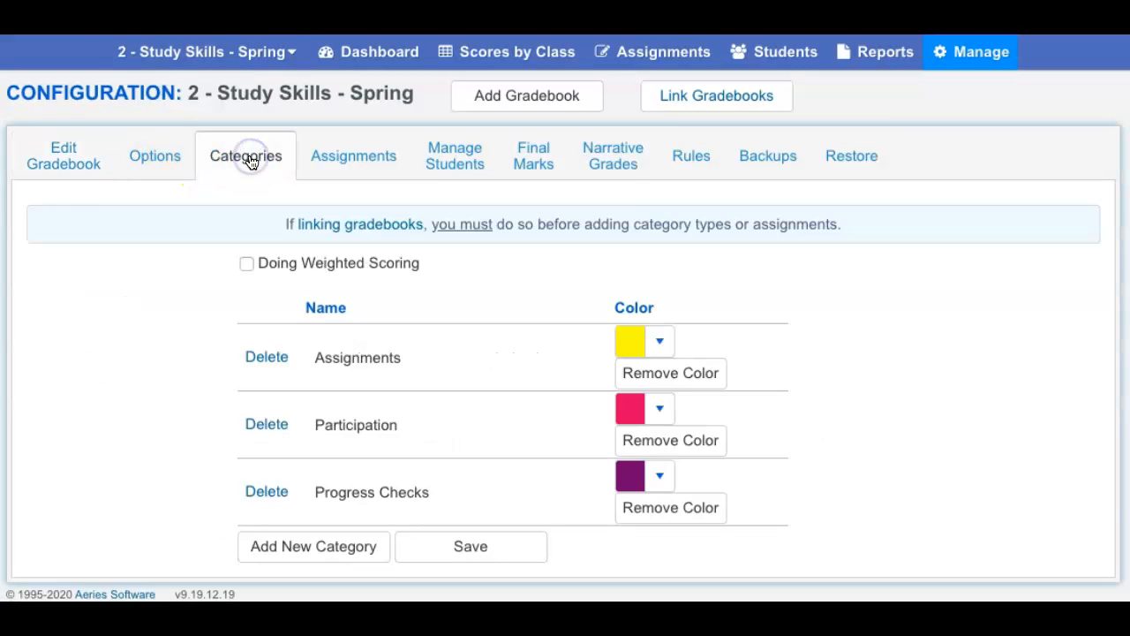
# Start adding an assignment to the 2 - Study Skills - Spring gradebook.
pyautogui.click(349, 168)
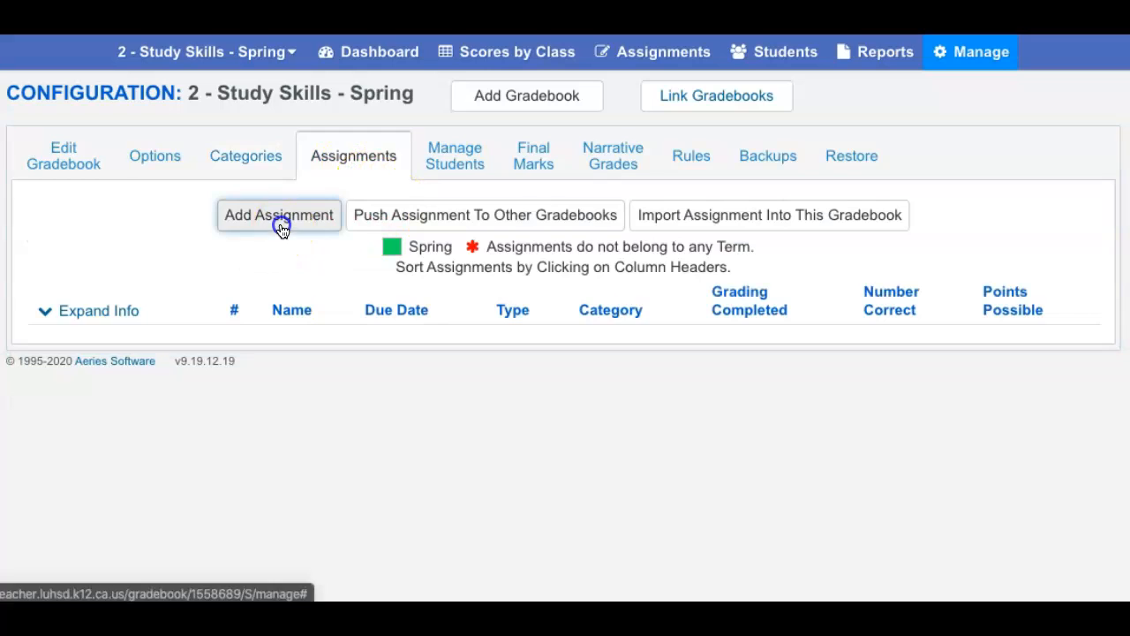
pyautogui.click(281, 221)
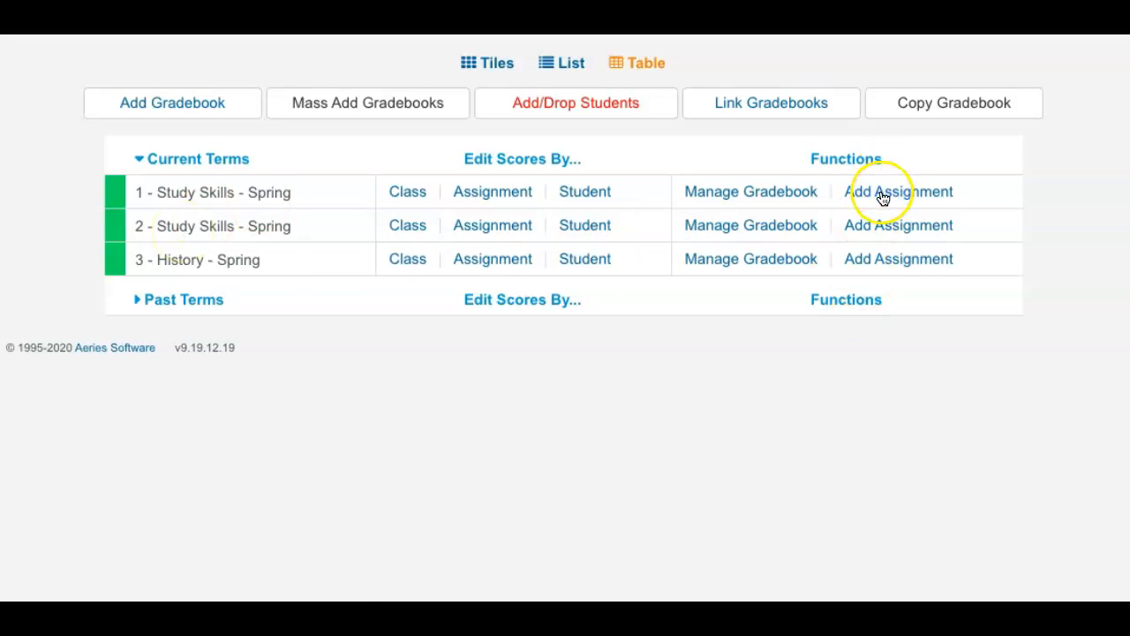
# Check the categories of the 1 - Study Skills - Spring gradebook and return to the gradebook overview.
pyautogui.click(768, 192)
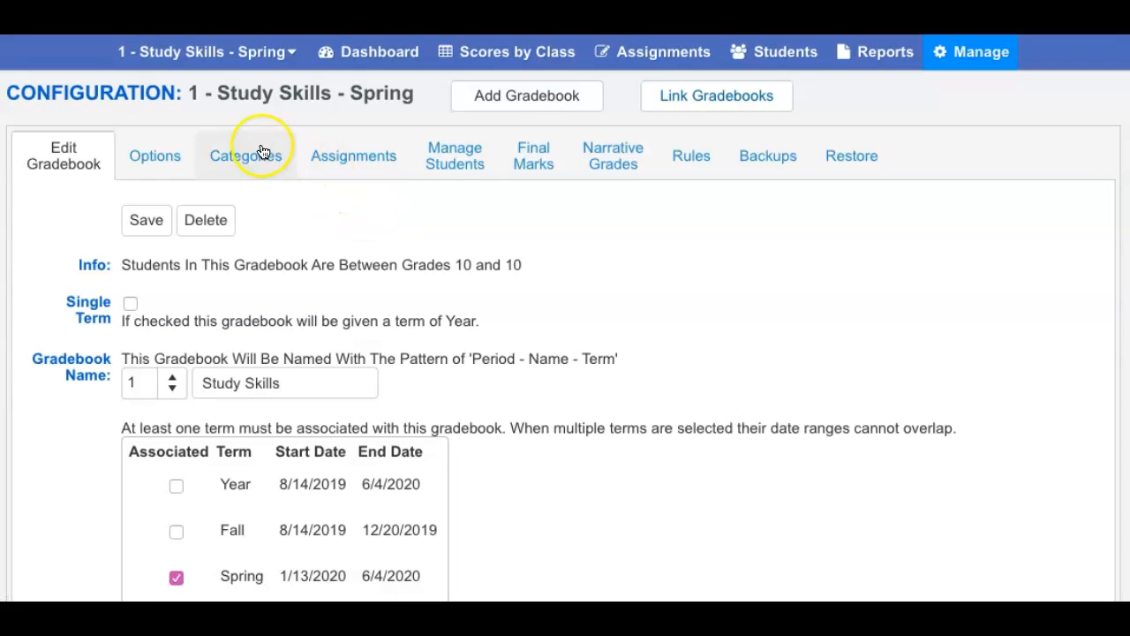
pyautogui.click(264, 154)
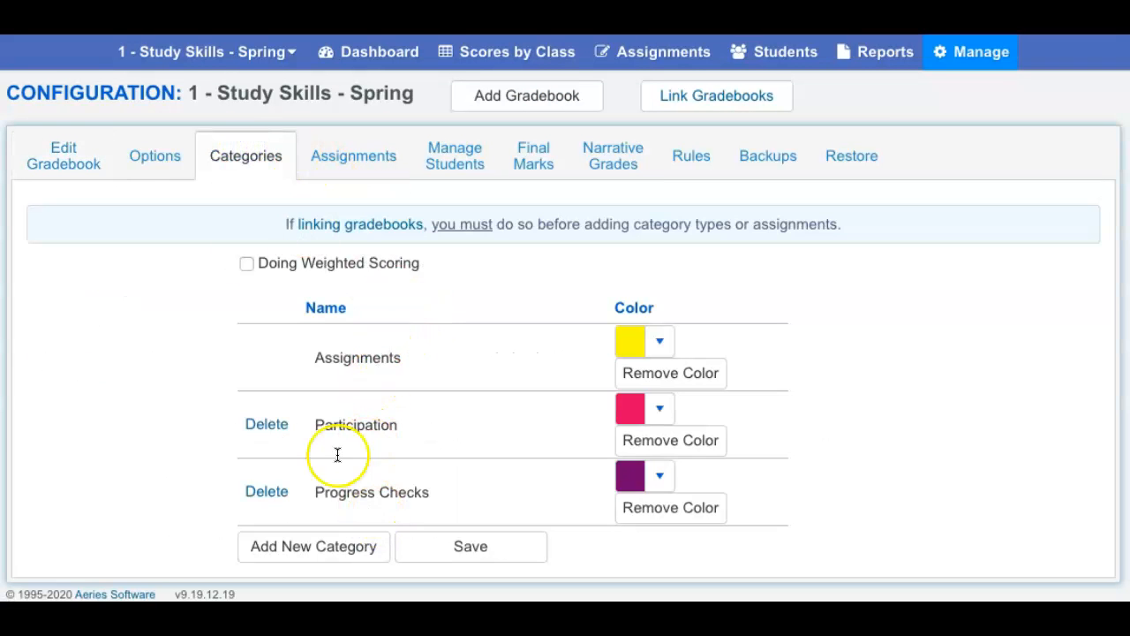
pyautogui.click(174, 56)
pyautogui.click(365, 54)
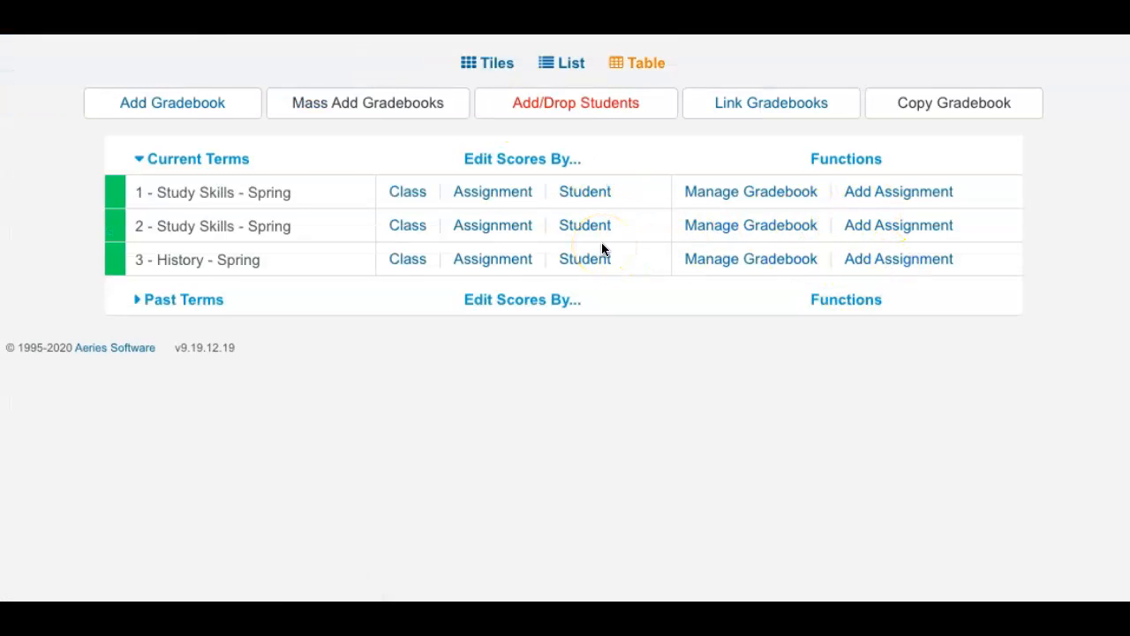
# Add all entering students to the Spring gradebooks and close the Enters/Leaves window.
pyautogui.click(581, 107)
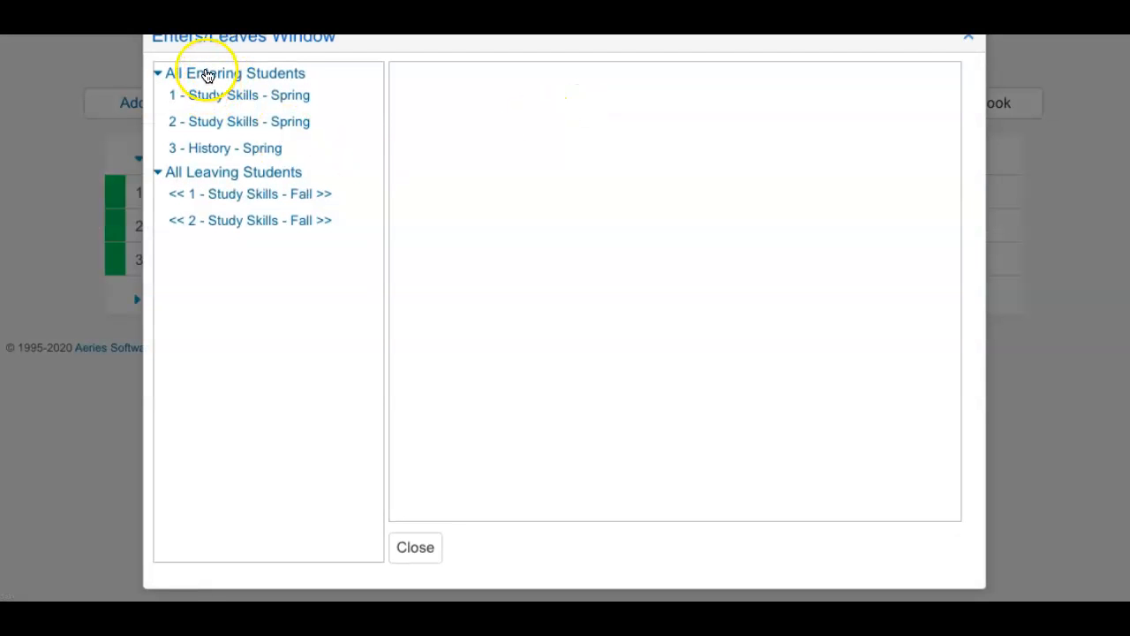
pyautogui.click(205, 76)
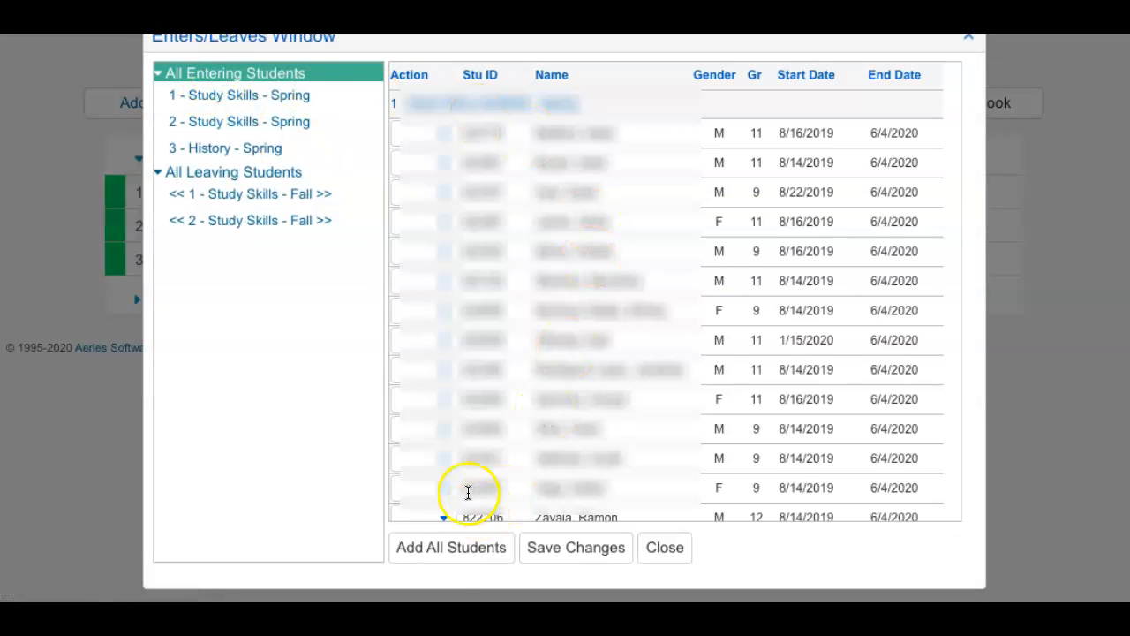
pyautogui.click(447, 550)
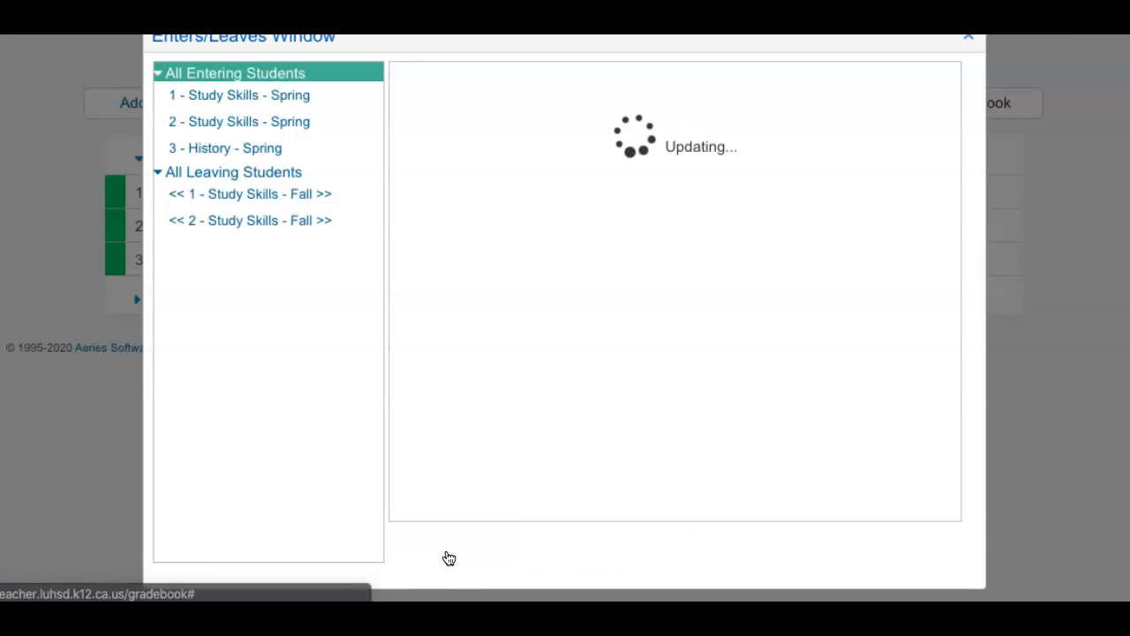
pyautogui.click(426, 553)
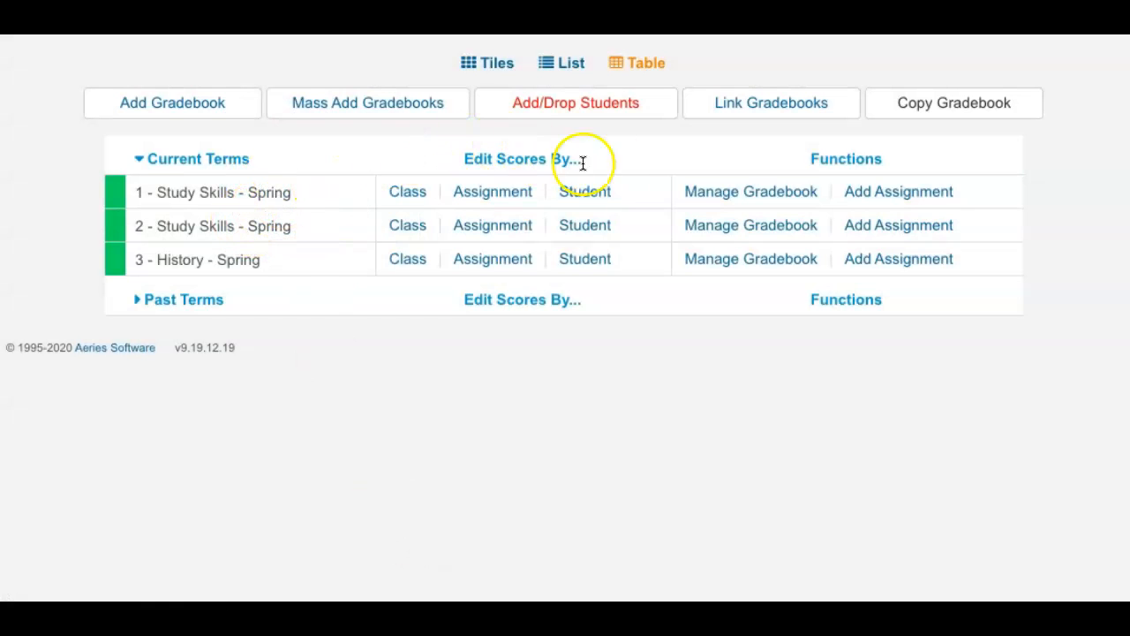
# Open the scores of the 1 - Study Skills - Spring gradebook by class.
pyautogui.click(409, 198)
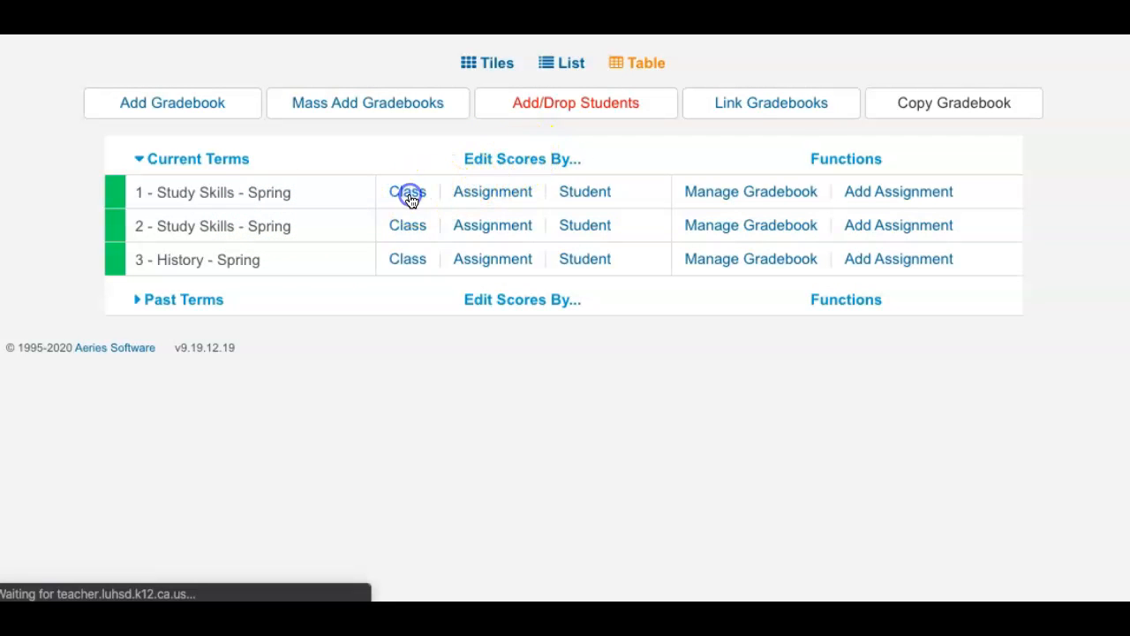